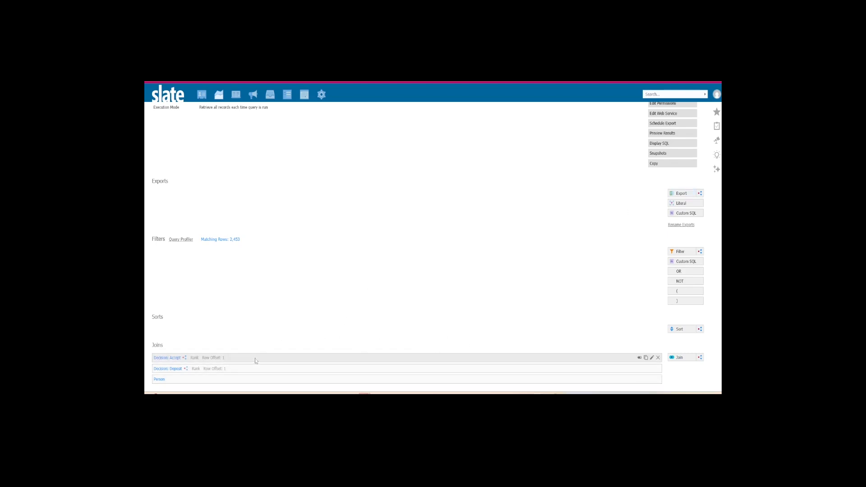
- Add a subquery export named "Behaviors with Decision Date" and set its output to Formula
left_click(699, 194)
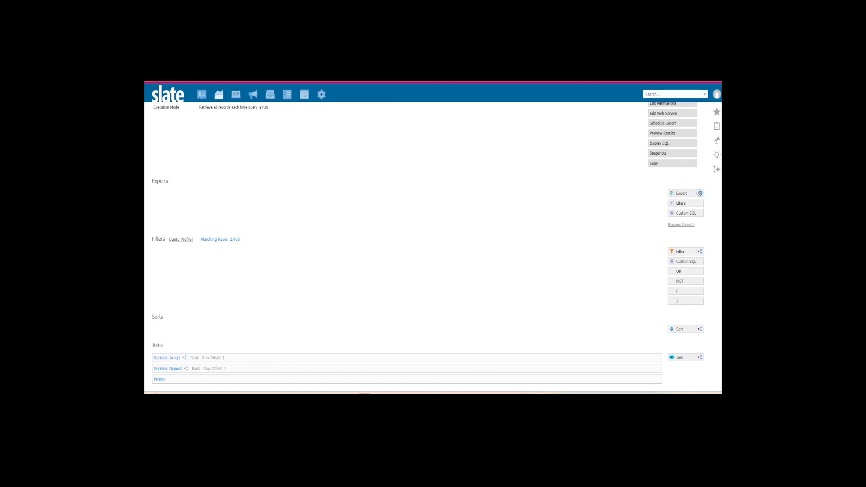
left_click(399, 164)
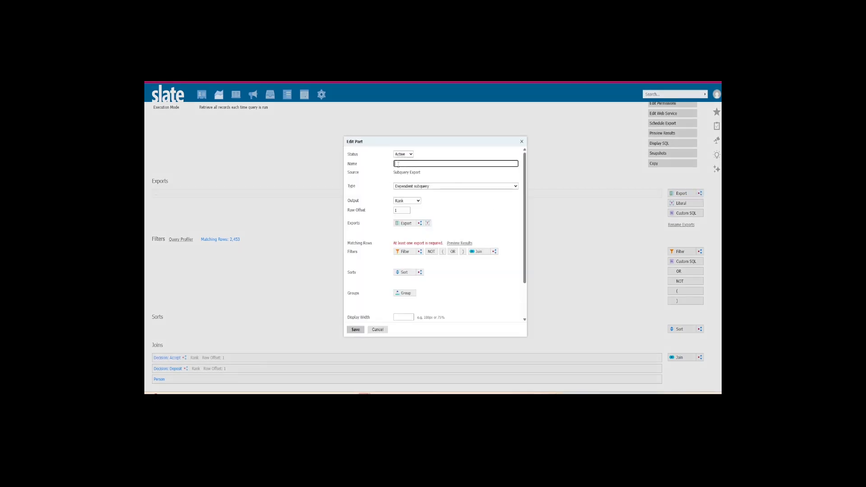
type("Behaviors with Decision Date")
left_click(414, 201)
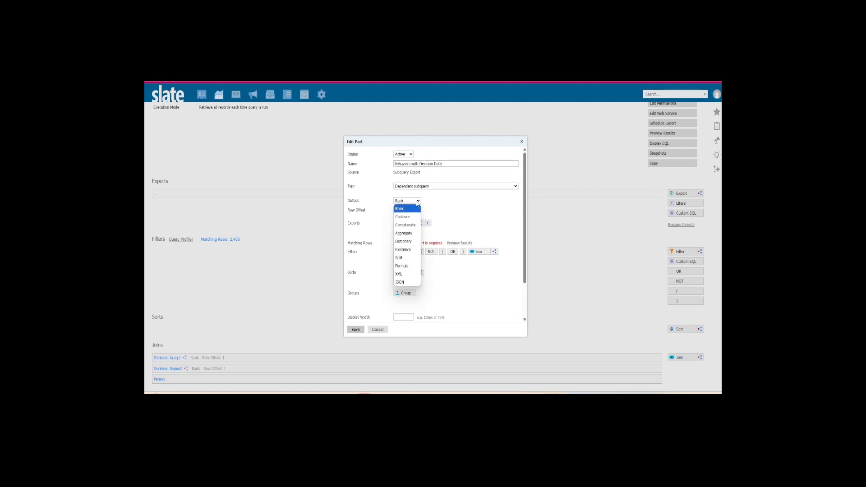
left_click(408, 266)
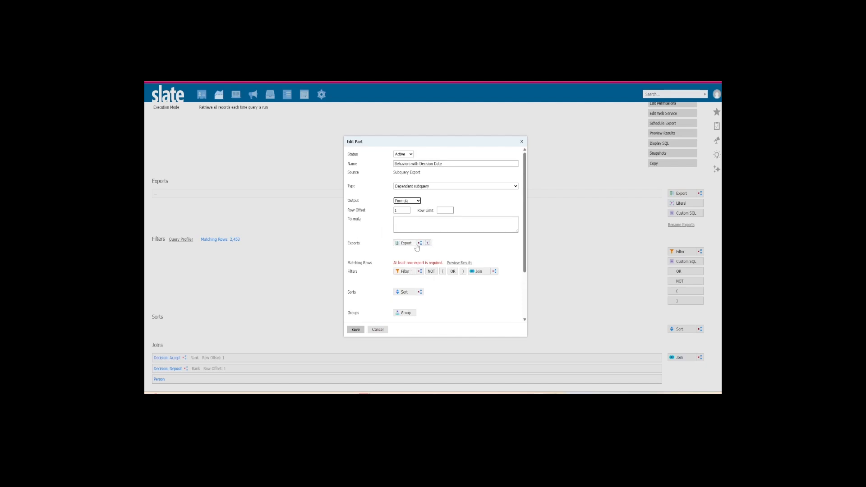
- Add a nested subquery export and join the person's Form Responses in it, covering all forms and events
left_click(420, 244)
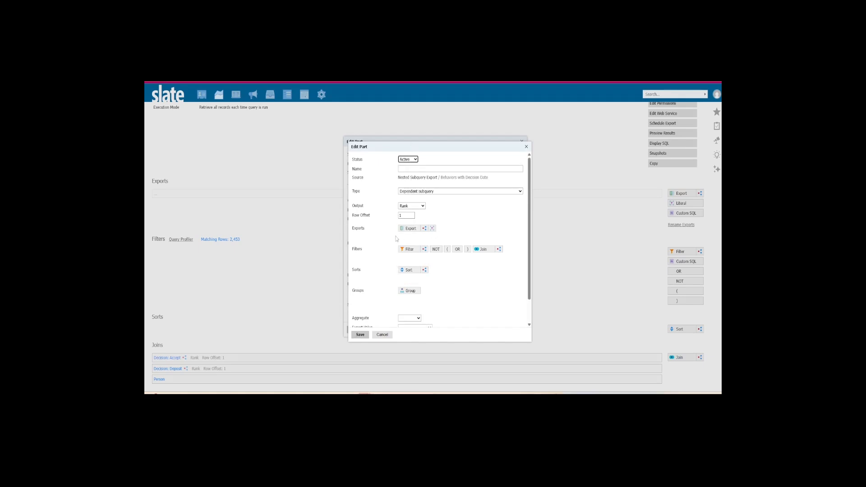
left_click(480, 250)
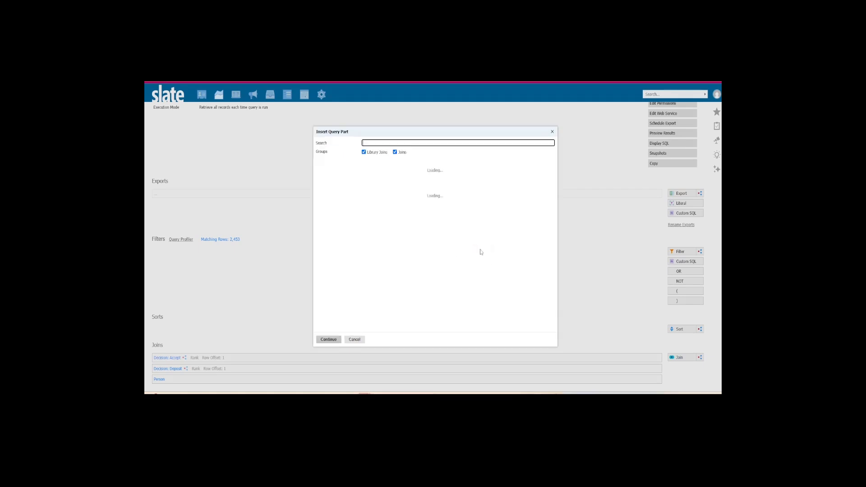
type("Form resp")
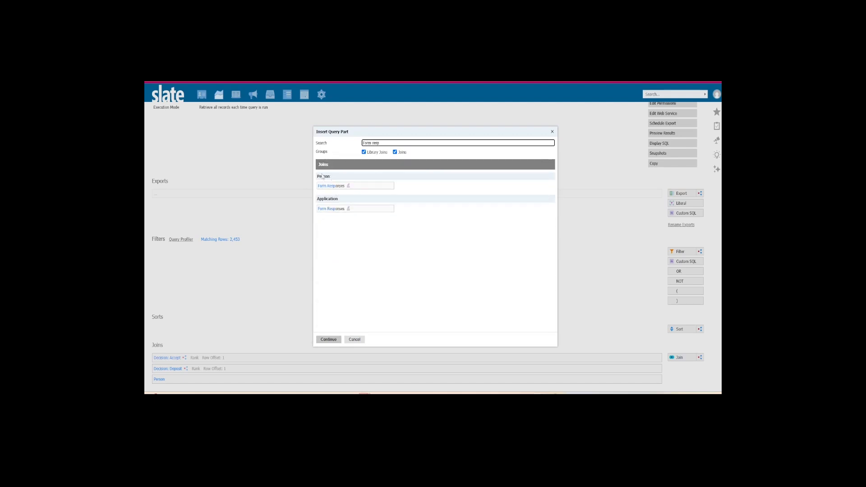
left_click(337, 188)
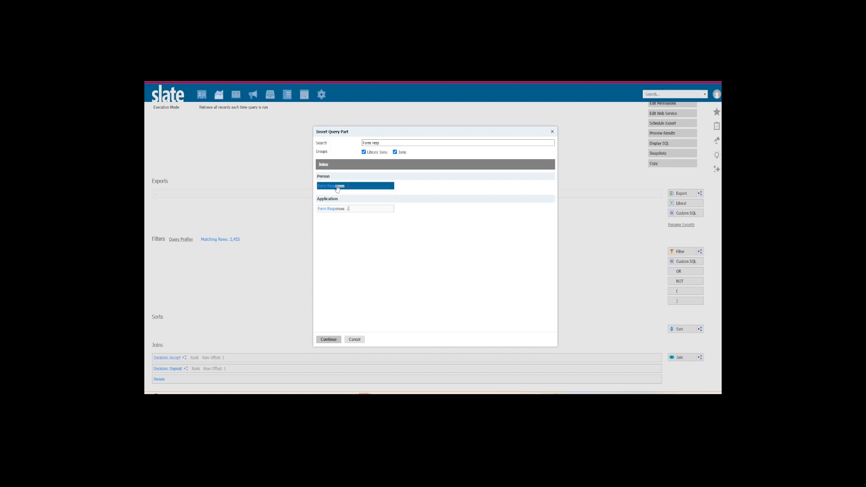
left_click(329, 340)
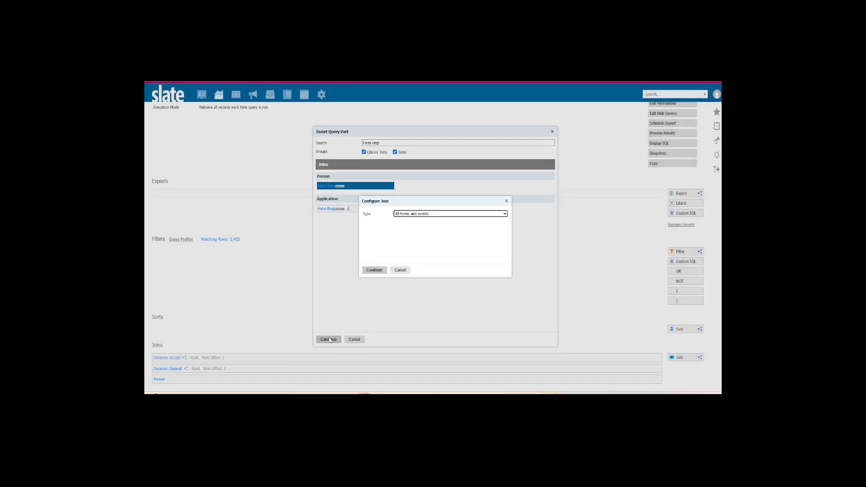
left_click(408, 215)
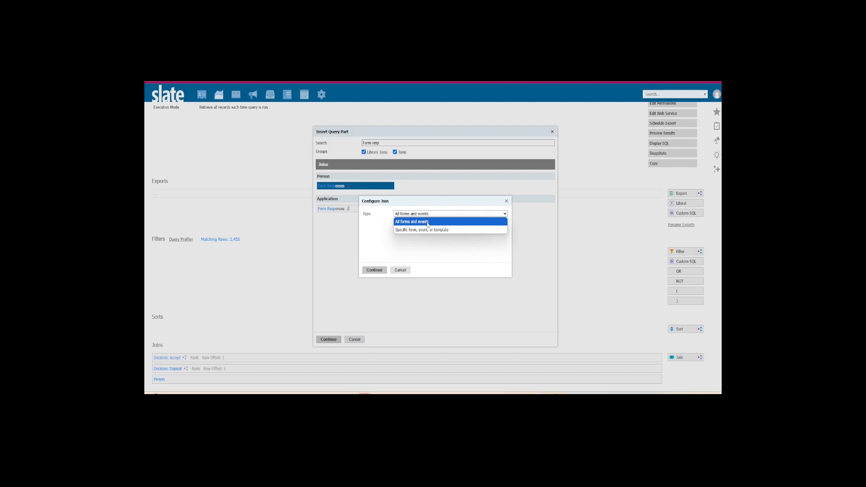
left_click(427, 222)
left_click(384, 270)
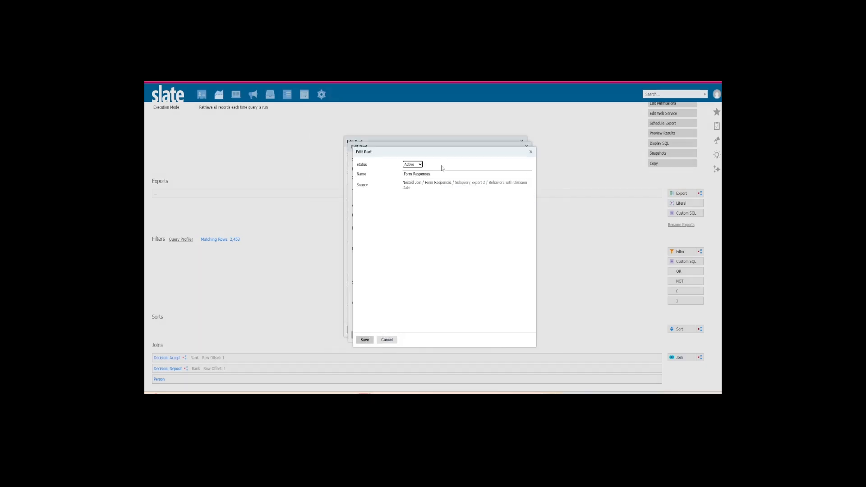
- Rename the new join "Person - Form Responses" and save it
left_click(404, 173)
type("Person")
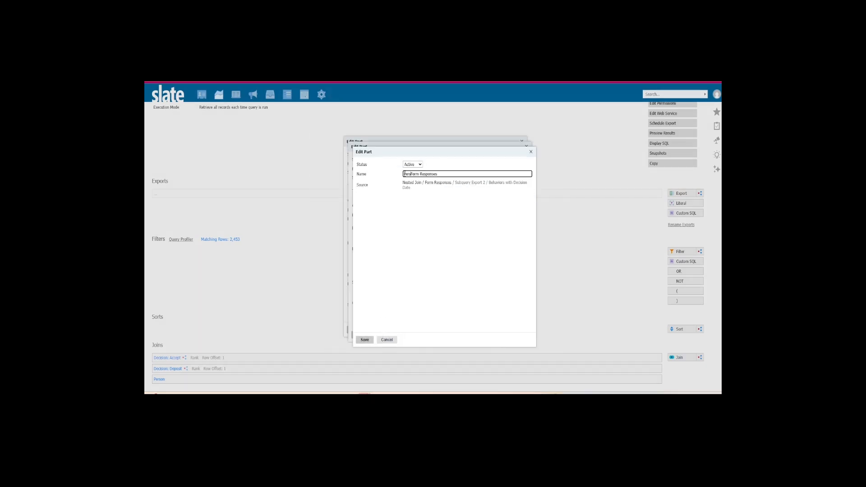
type(" -")
left_click(365, 339)
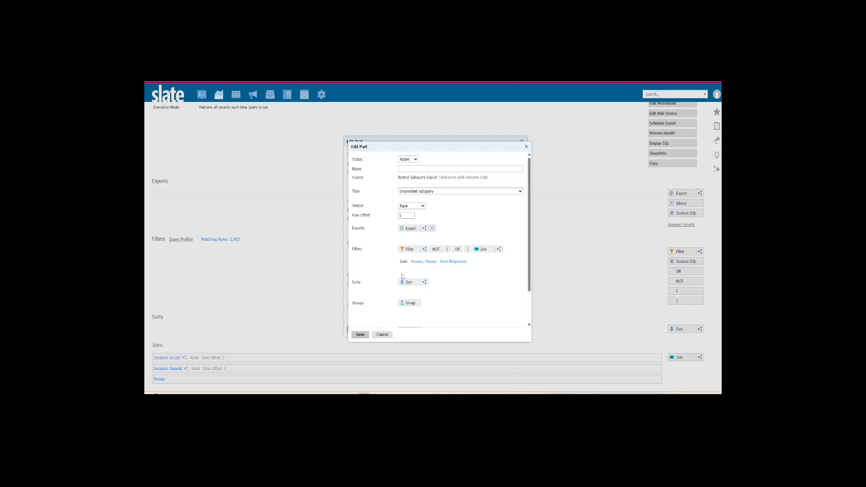
- Add a second join from Person - Form Responses to Form, keeping the name Form
mouse_move(475, 266)
left_click(483, 251)
type("form")
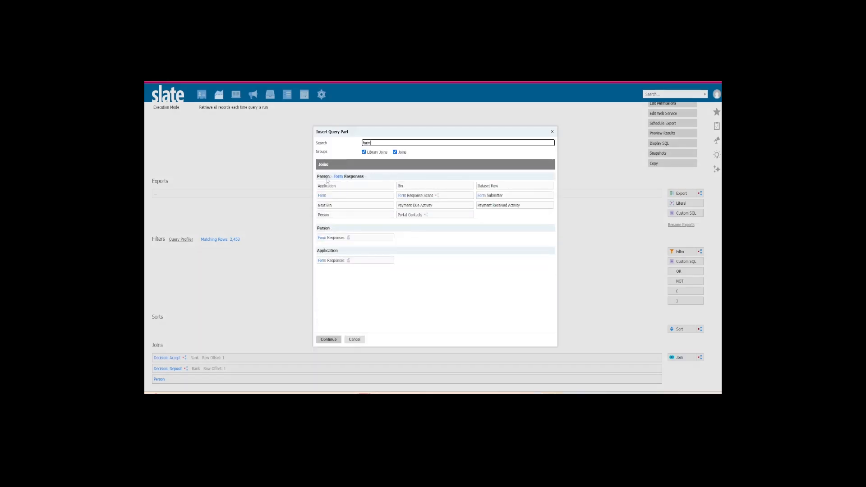
left_click(340, 195)
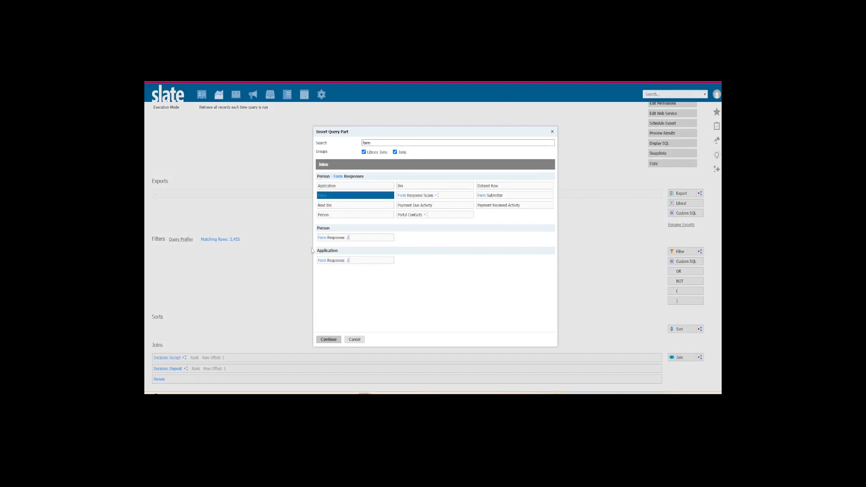
left_click(326, 341)
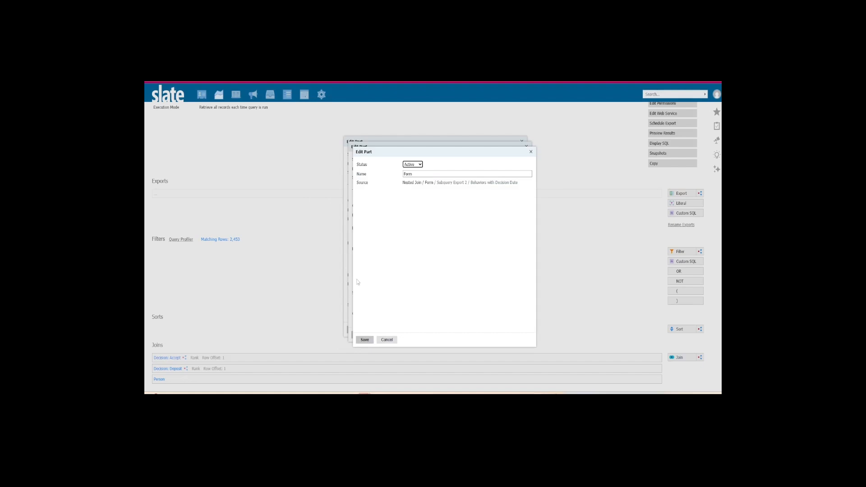
left_click(358, 342)
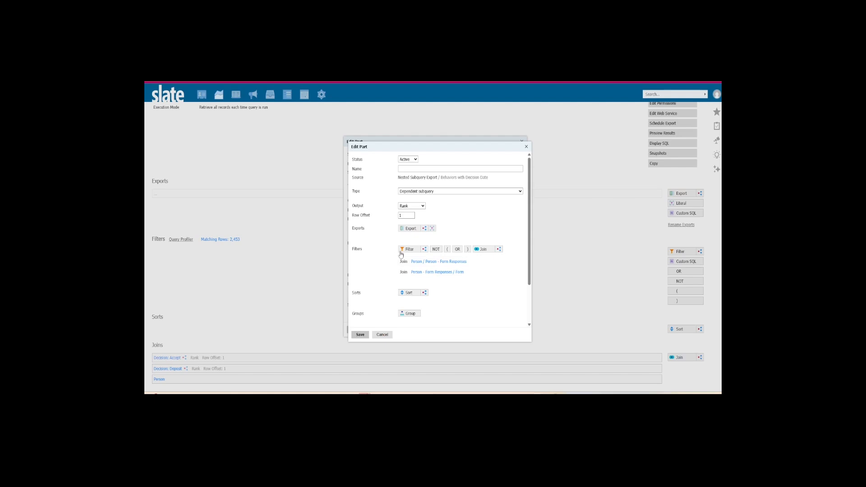
- Add a nested subquery filter with the Comparison aggregate and include the Form Start Date/Time export
left_click(425, 250)
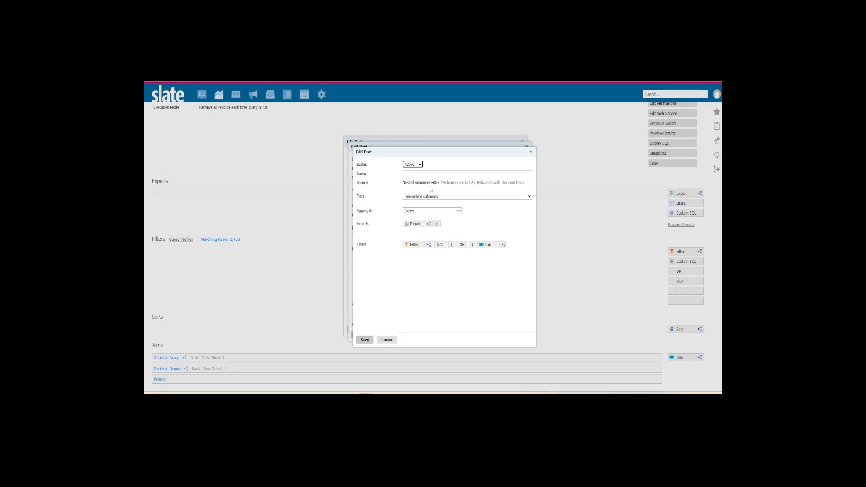
left_click(419, 212)
left_click(431, 235)
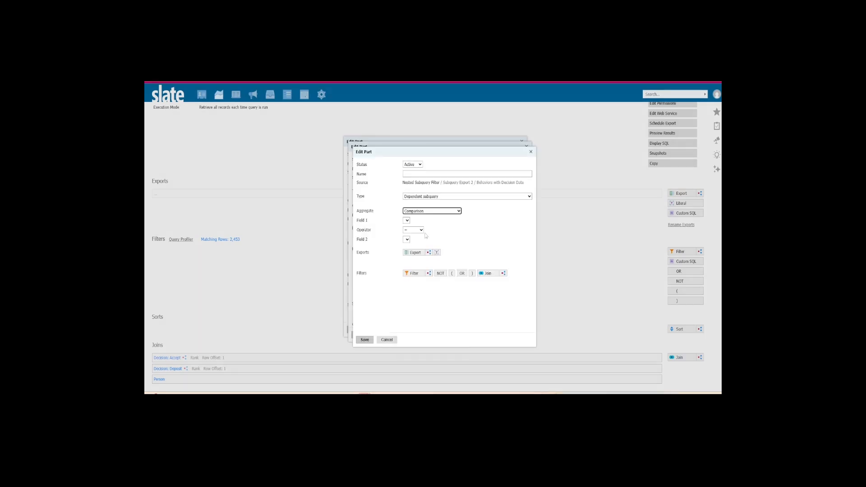
left_click(414, 253)
type("form")
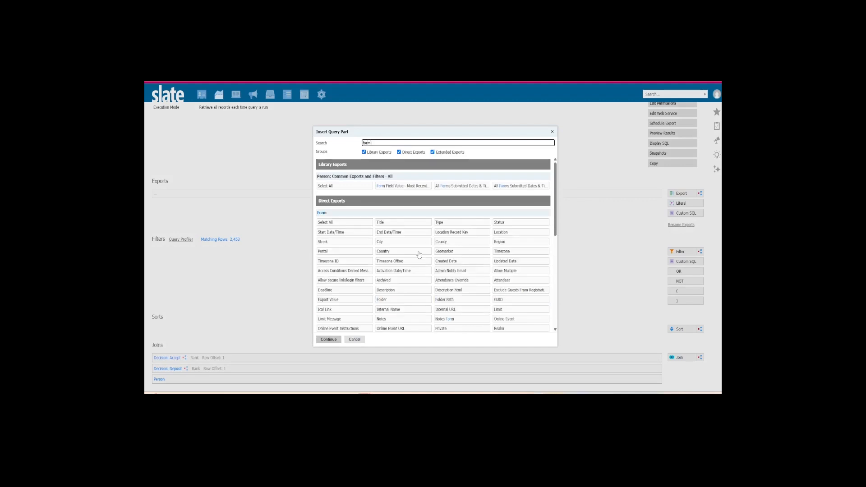
type(" start")
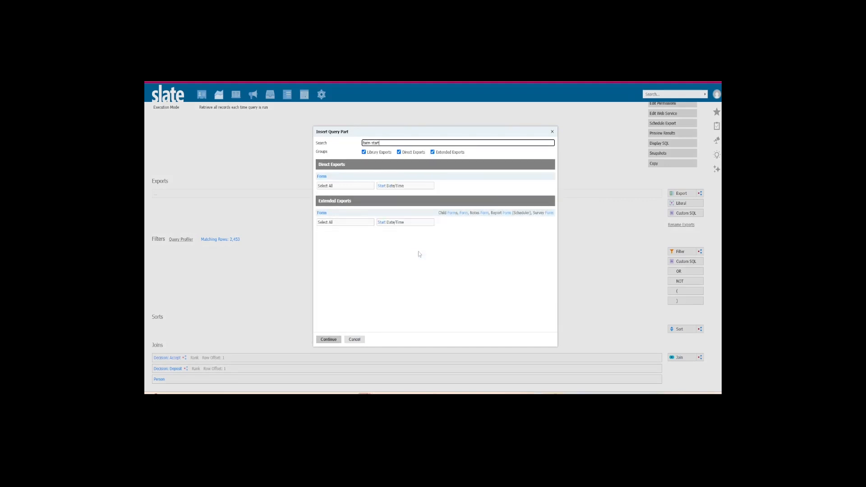
left_click(400, 189)
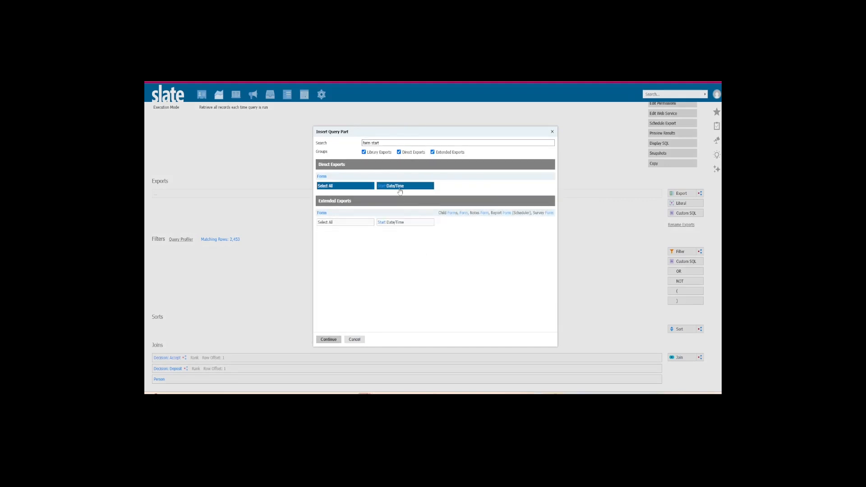
left_click(338, 338)
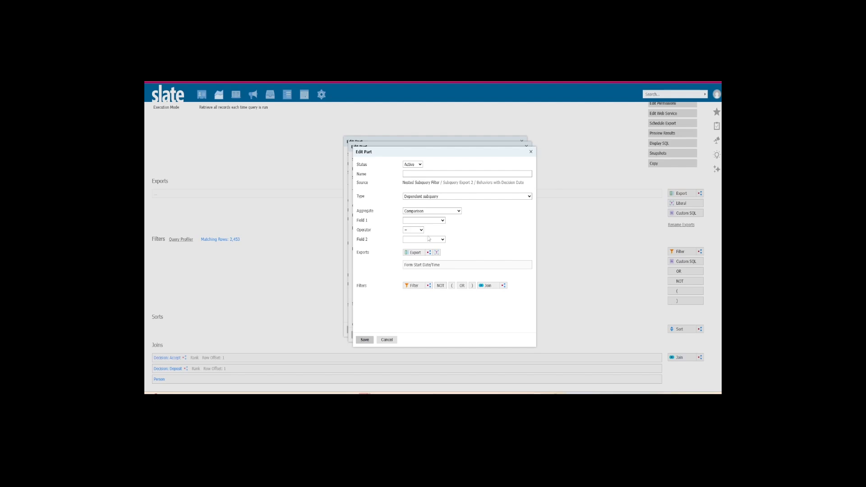
- Set the comparison's first field to Form Start Date/Time and its operator to <=
left_click(424, 221)
left_click(422, 241)
left_click(417, 231)
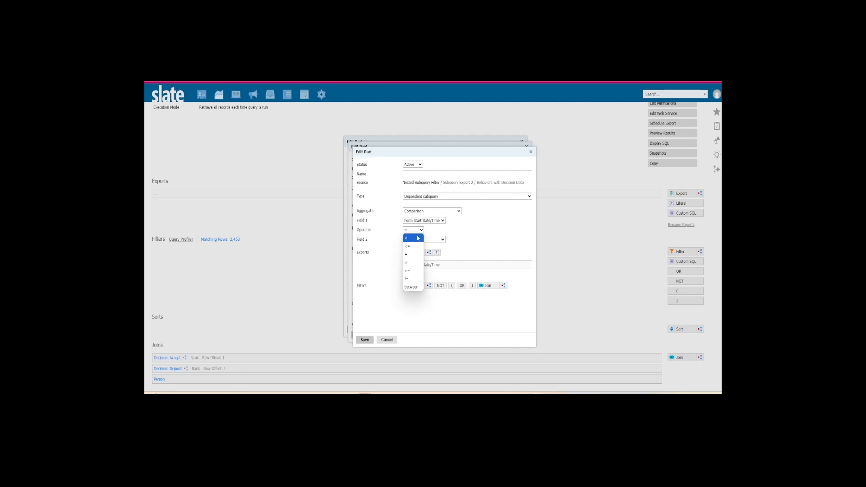
left_click(410, 247)
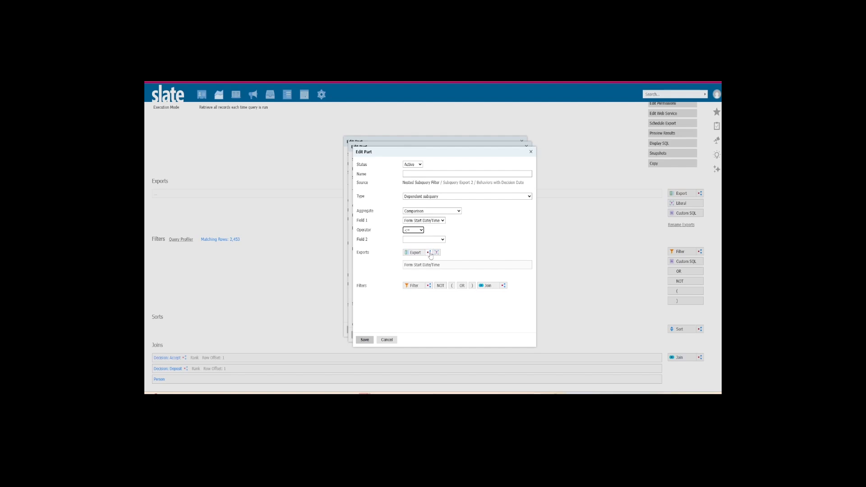
- Add a nested subquery export to the filter, named "Deposit Created COAL 5-1-Round", with Coalesce output
left_click(429, 253)
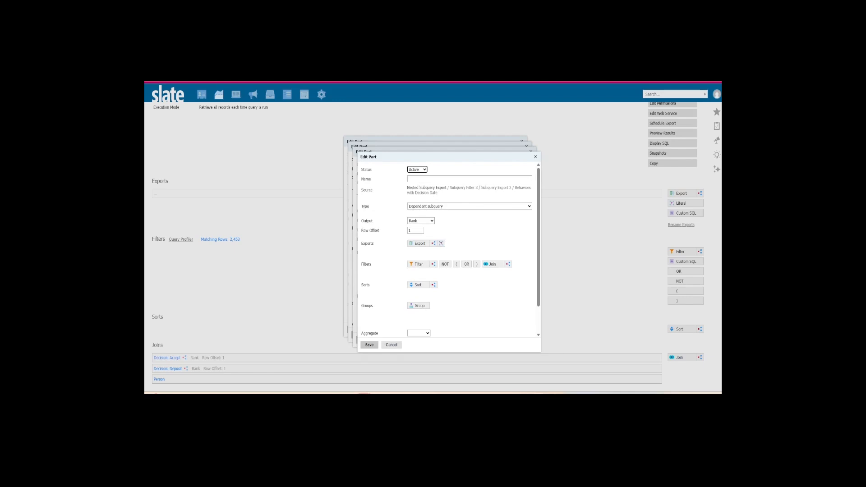
left_click(410, 179)
type("Depo")
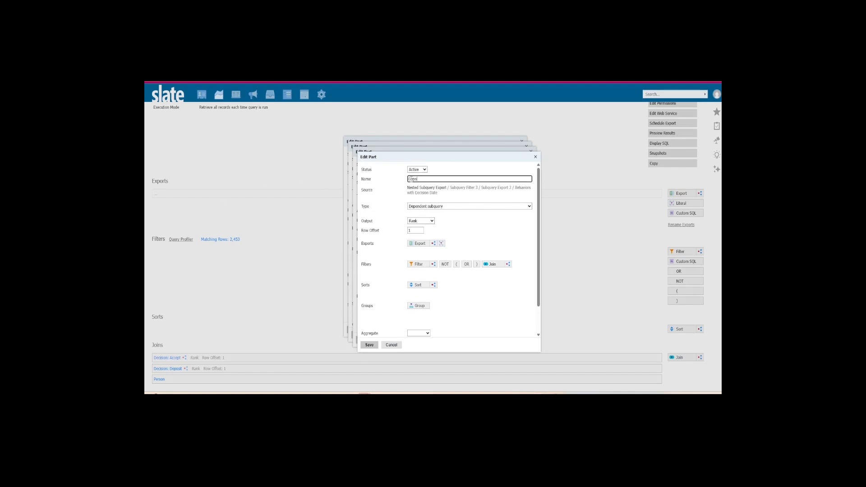
type("sit Creat")
type("ed COAL 5-1-Round")
left_click(432, 221)
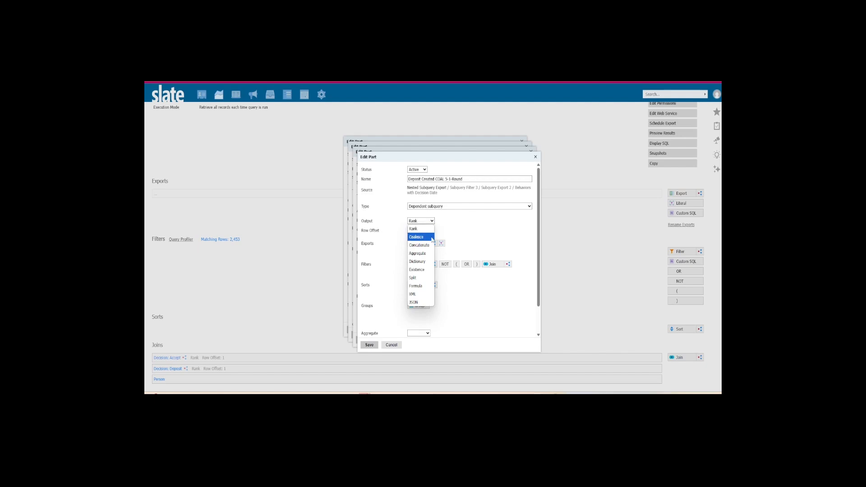
left_click(432, 241)
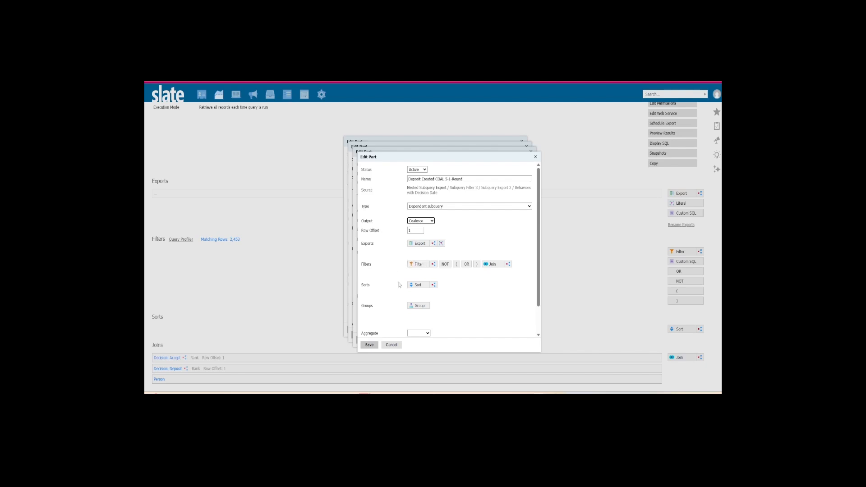
- Add the Created Date of Decision: Deposit as an export of the coalesce subquery
left_click(420, 244)
type("decision")
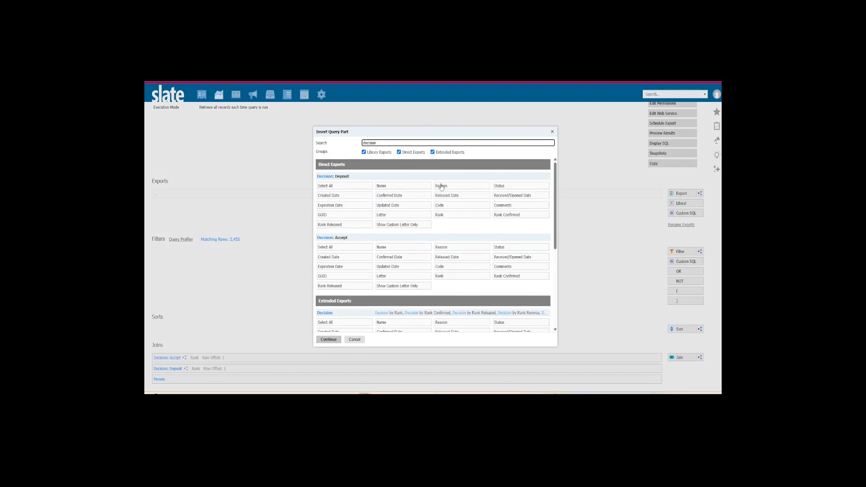
left_click(331, 196)
left_click(335, 340)
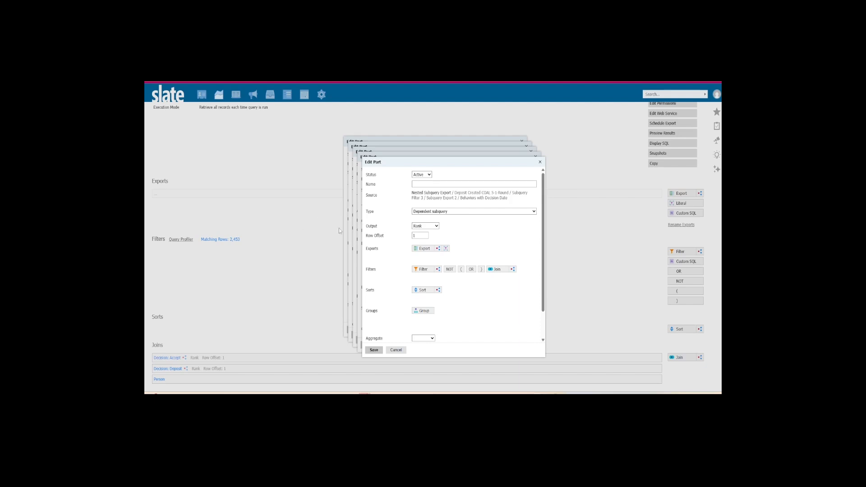
- Name the nested subquery export inside the coalesce "5/1/Round" and set its output to Formula
left_click(433, 185)
type("5/1/Round")
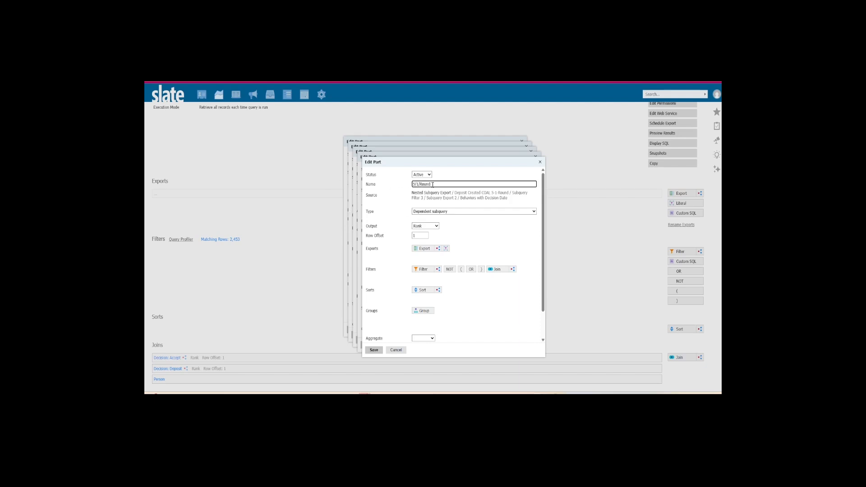
left_click(430, 227)
left_click(432, 290)
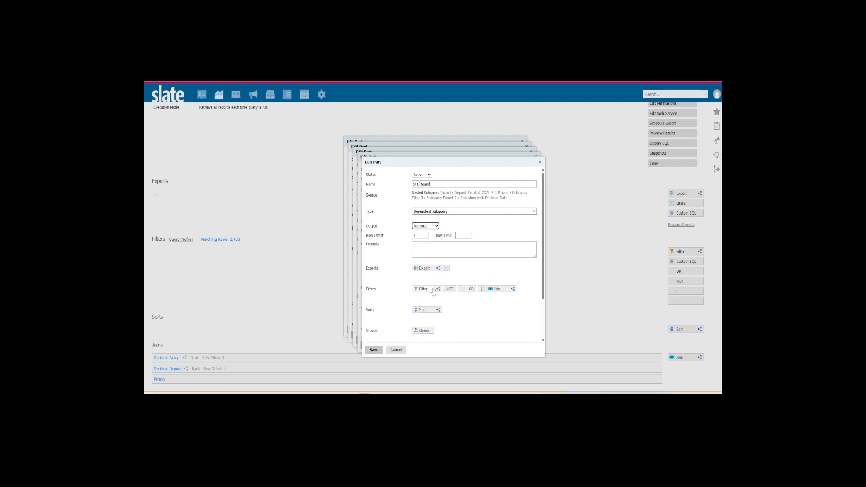
- Enter a CONCAT formula for 5/1/Round with its first argument left empty and '-05-01' as the second
left_click(440, 255)
type("CONCAT(, '-05")
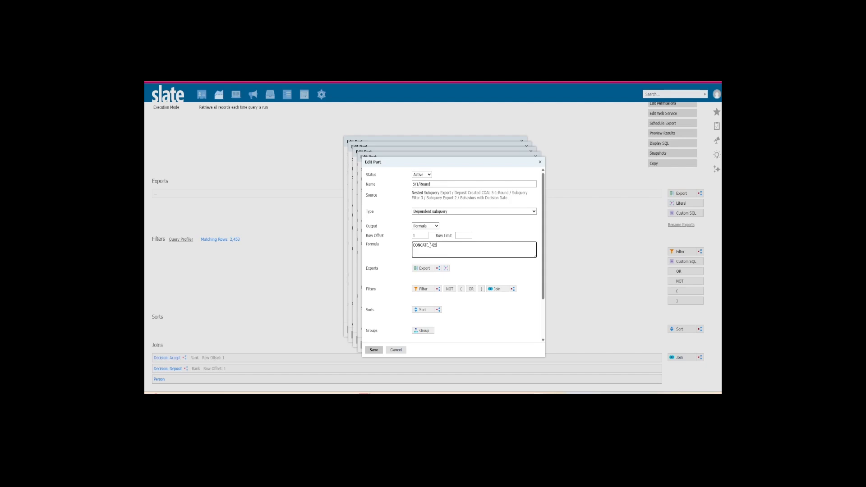
type("01")
- Add a nested subquery export inside 5/1/Round, name it "Left 4 Round" and set its output to Formula
left_click(437, 269)
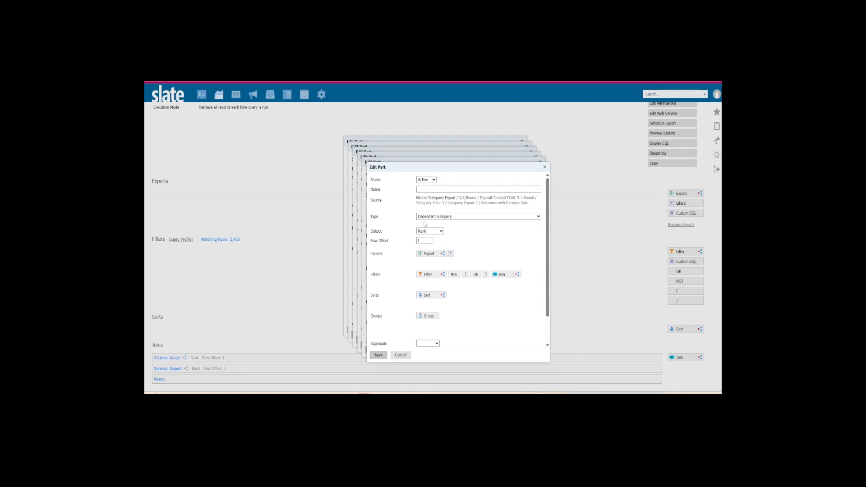
left_click(446, 190)
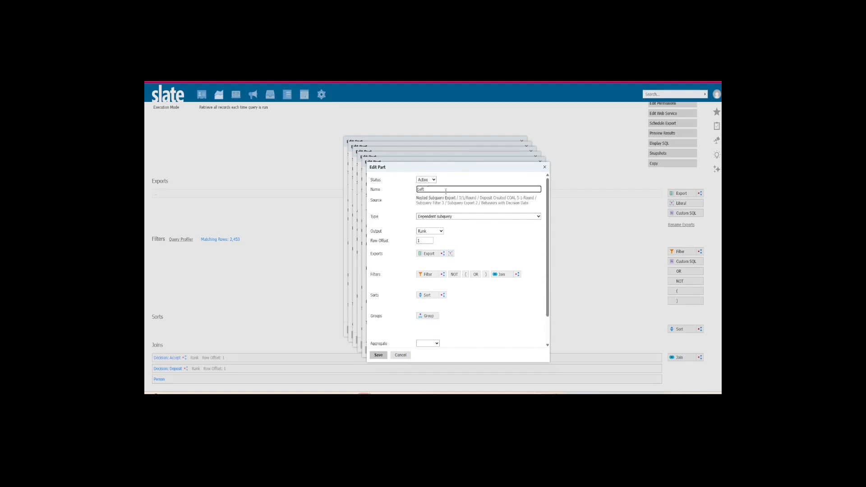
type("Left 4 ROun")
left_click(432, 190)
key("BackSpace")
left_click(430, 231)
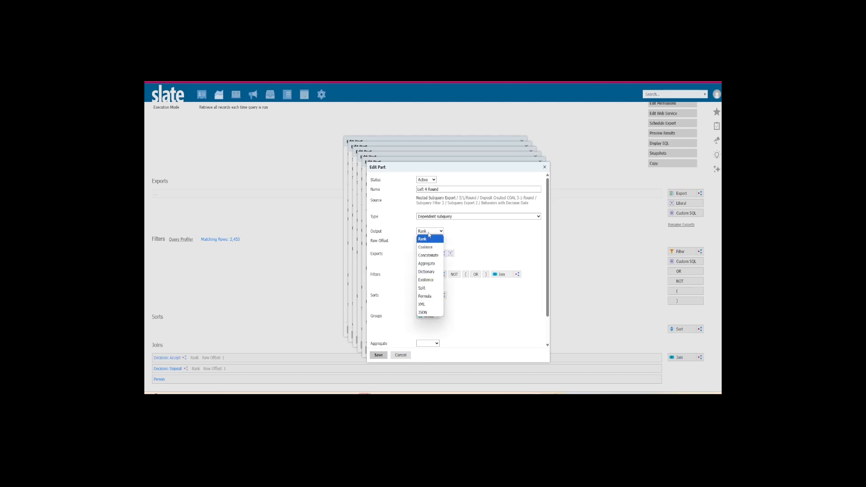
left_click(439, 300)
- Start a Left formula with length 4 and add the Lookup Round Name export through a new Application / Lookup Round join
left_click(437, 256)
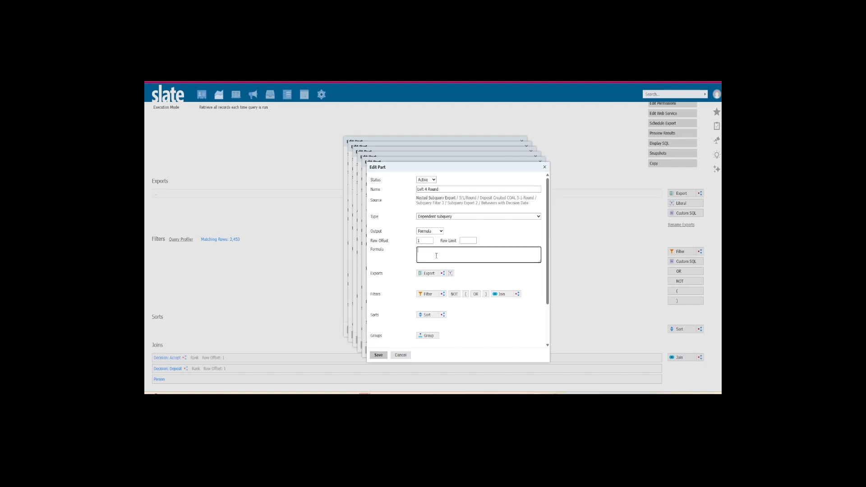
type("Left(, 4")
left_click(426, 272)
type("round name")
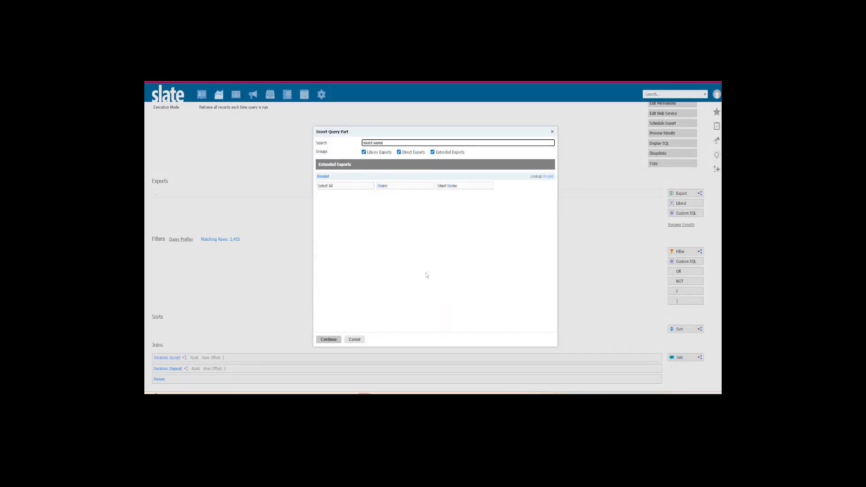
left_click(412, 186)
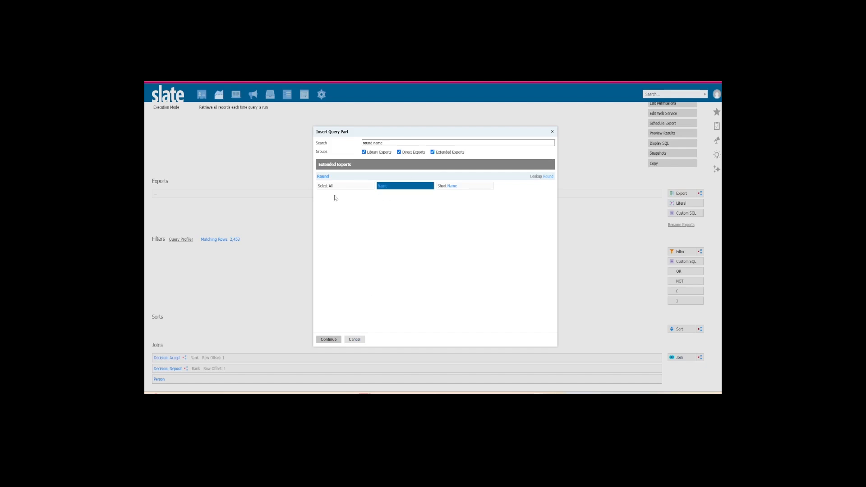
left_click(329, 339)
left_click(417, 169)
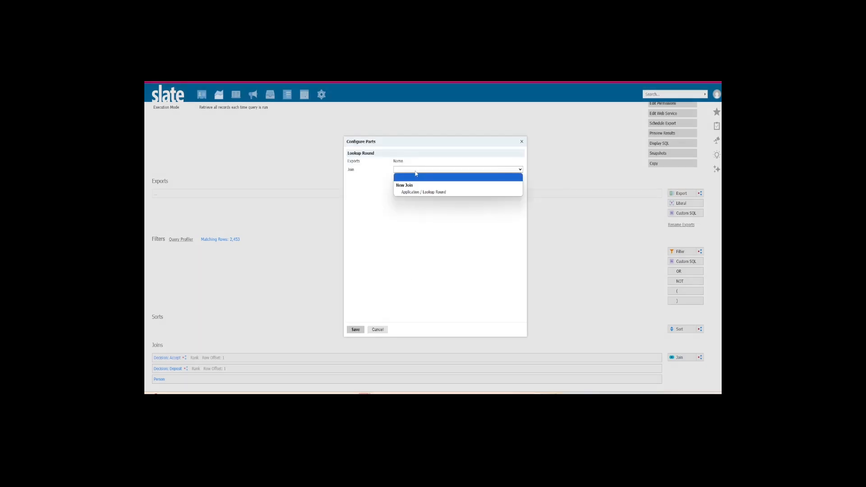
left_click(424, 193)
left_click(356, 329)
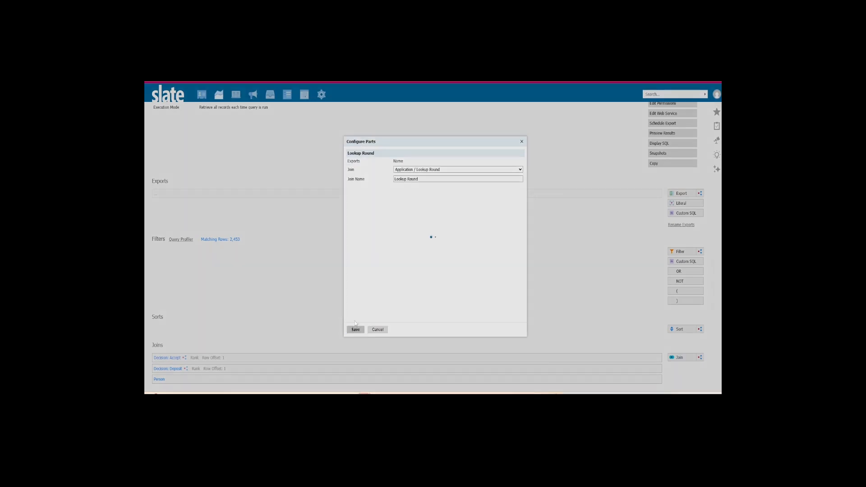
left_click(425, 251)
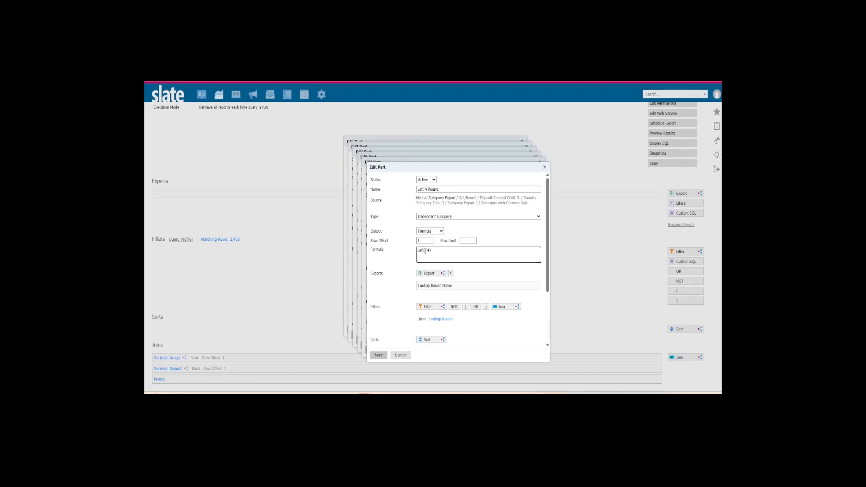
type("@")
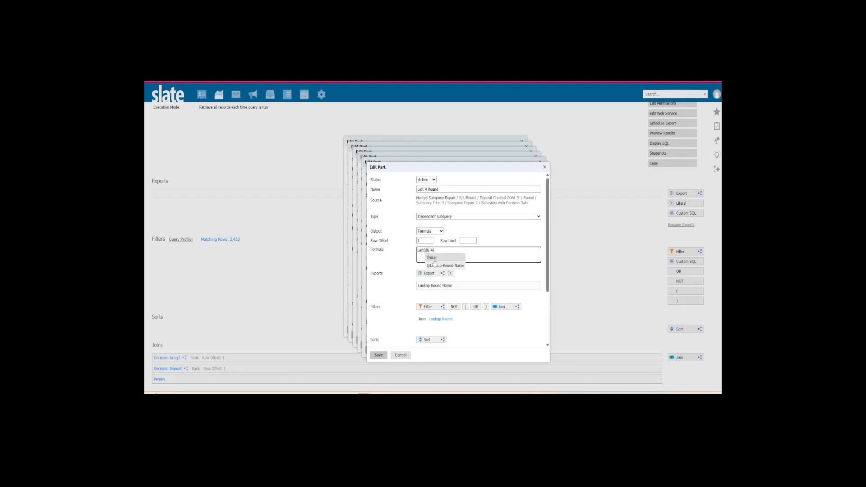
left_click(436, 266)
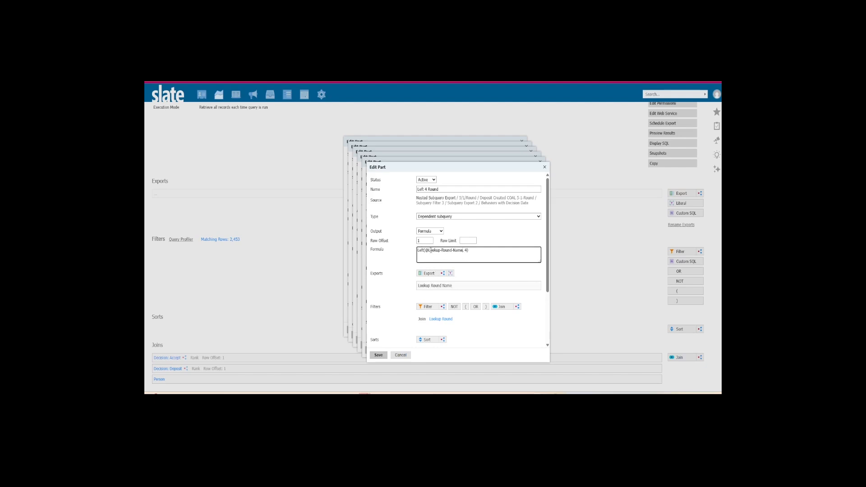
left_click(379, 356)
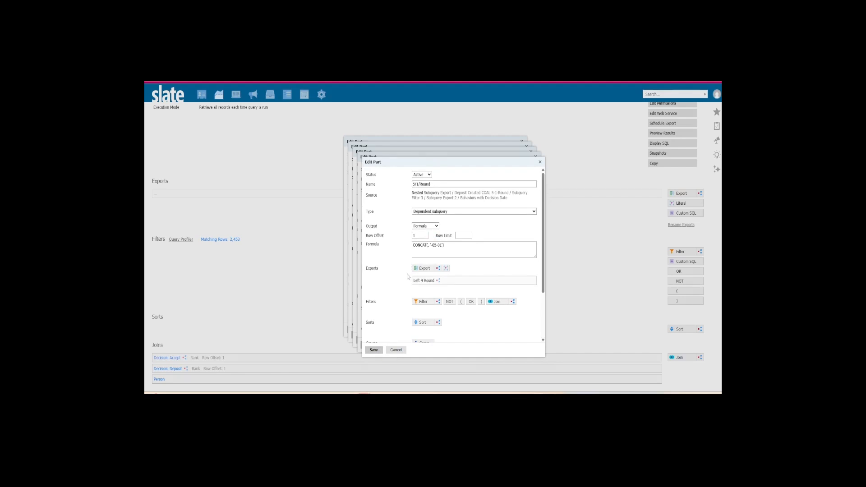
left_click(428, 246)
type("@")
left_click(437, 262)
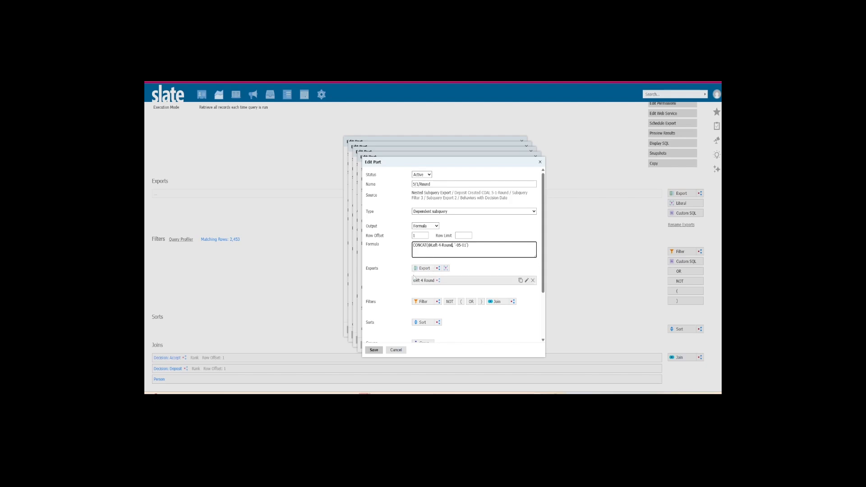
scroll(401, 266, "down", 2)
left_click(425, 323)
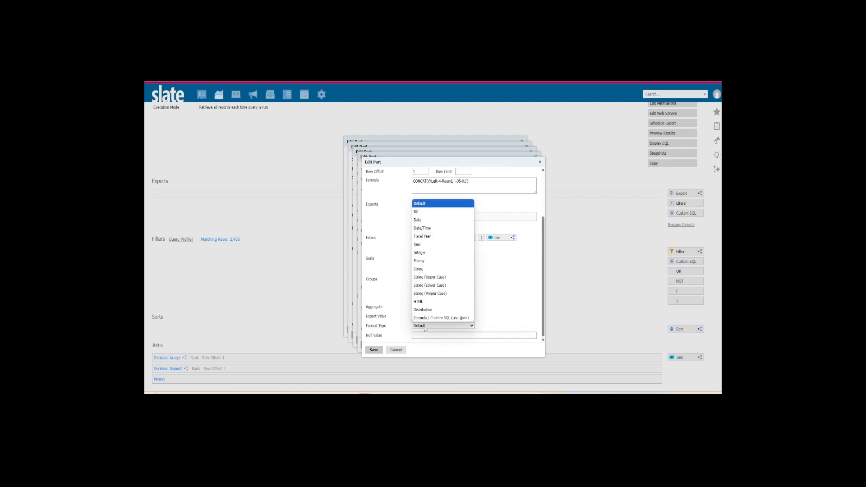
left_click(422, 217)
left_click(374, 350)
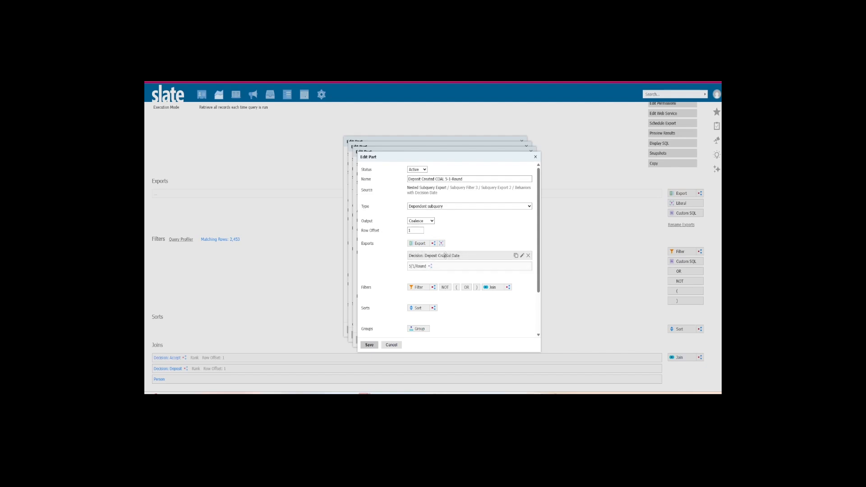
left_click(373, 347)
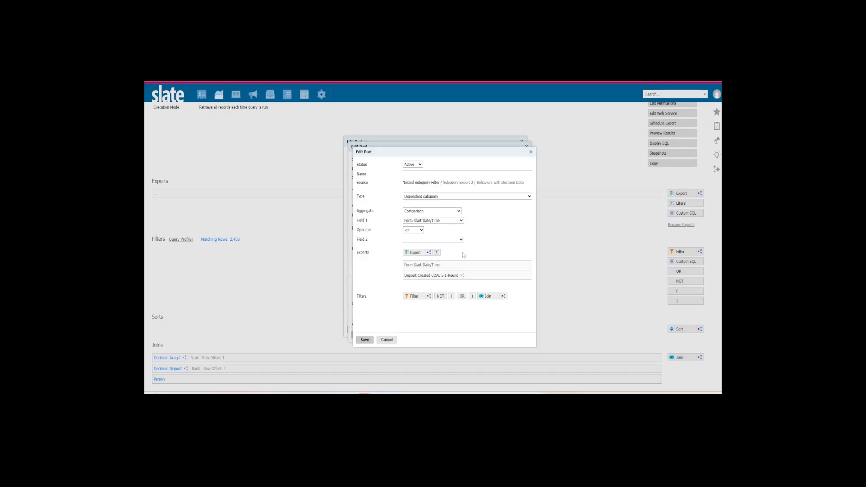
- Set the comparison's second field to Deposit Created COAL 5-1-Round and save the filter as "Event Before Dep or Deadline"
left_click(425, 240)
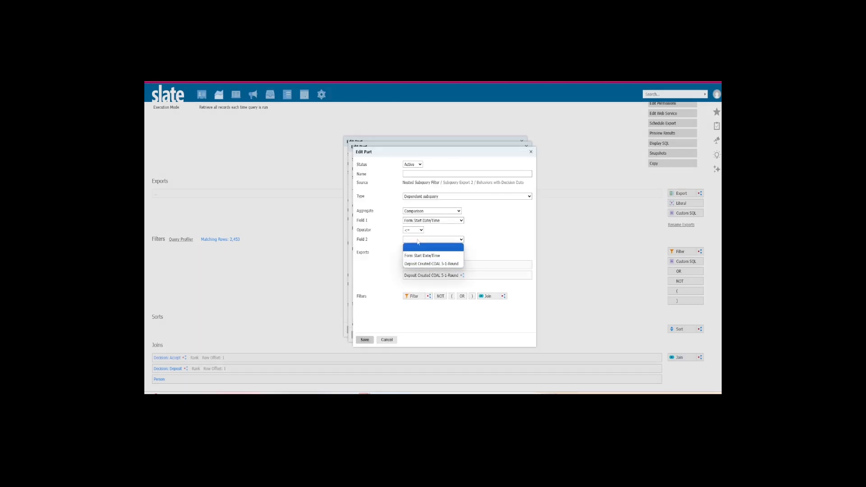
left_click(430, 264)
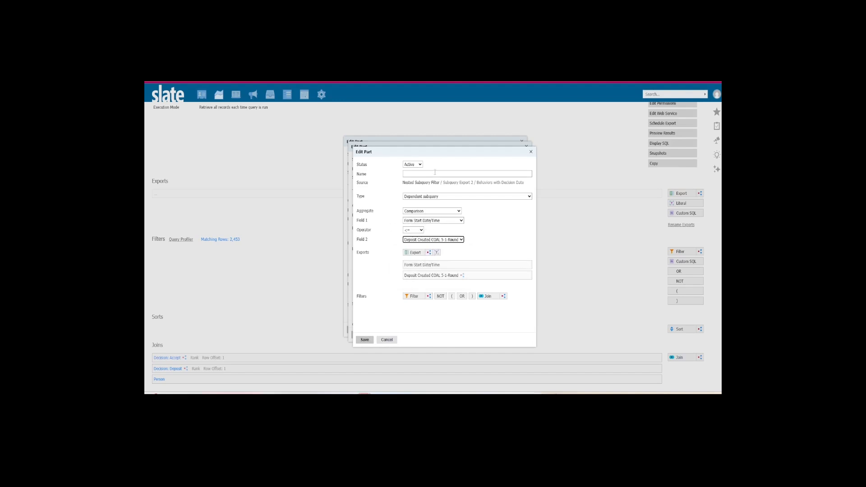
left_click(420, 174)
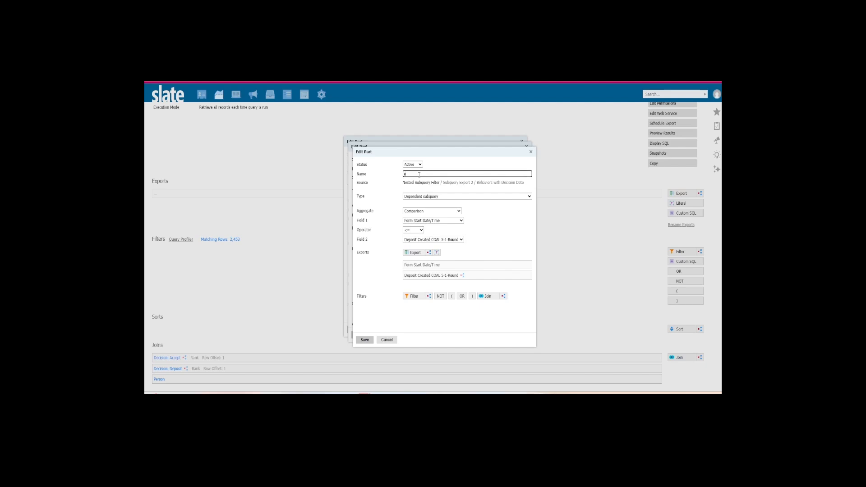
type("Event Before Dep or Deadline")
key("Return")
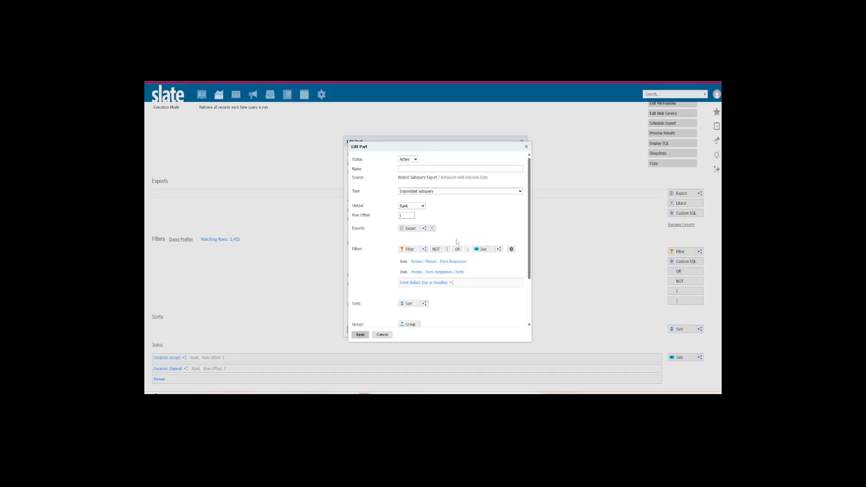
- Set the nested subquery export's output to Aggregate with Count, name it "Events" and save it
left_click(421, 207)
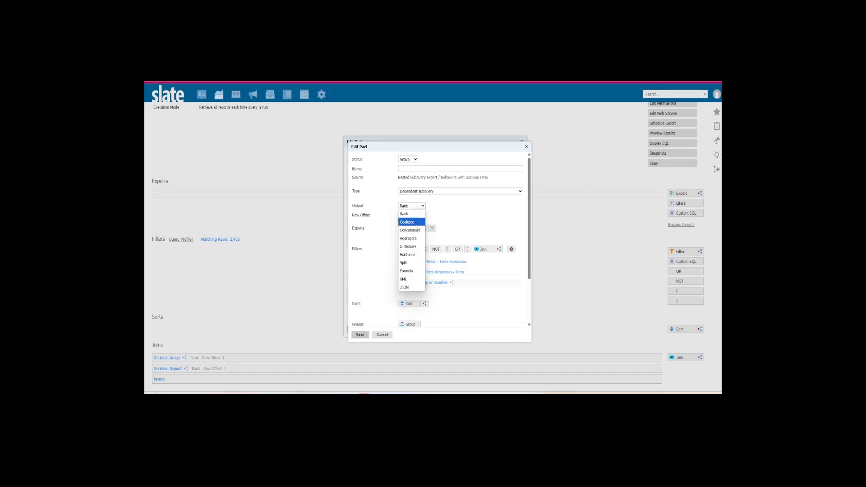
left_click(415, 238)
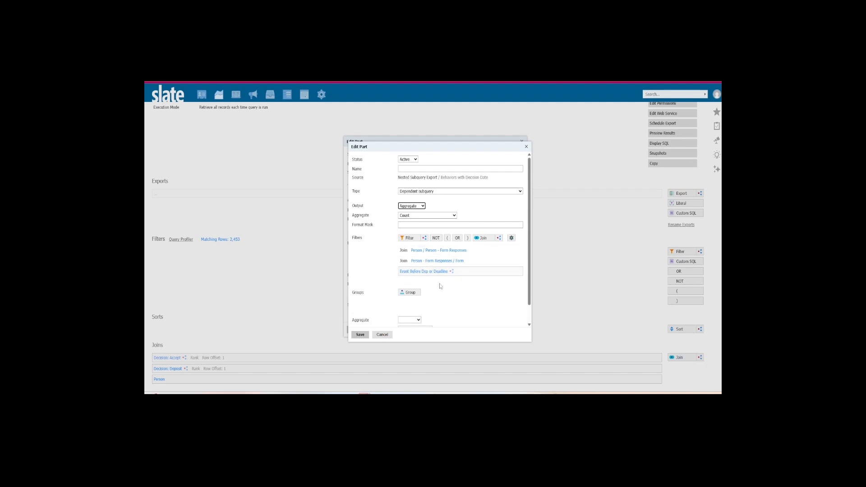
scroll(427, 203, "up", 2)
left_click(426, 169)
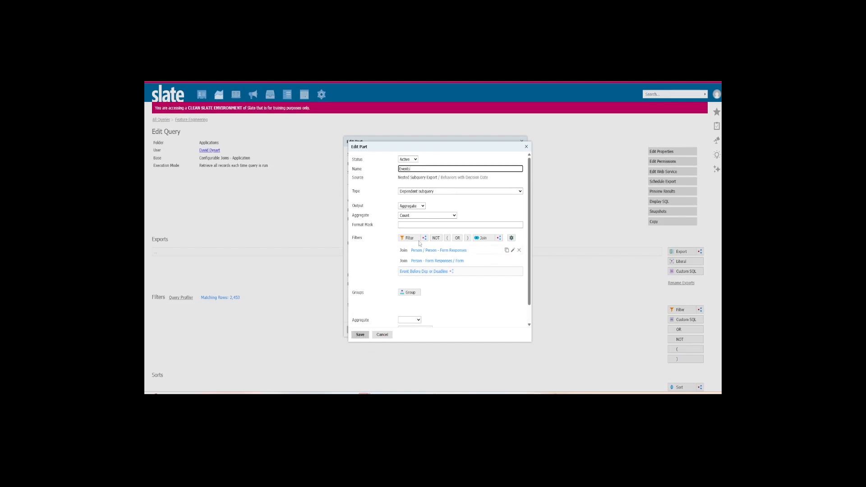
left_click(360, 335)
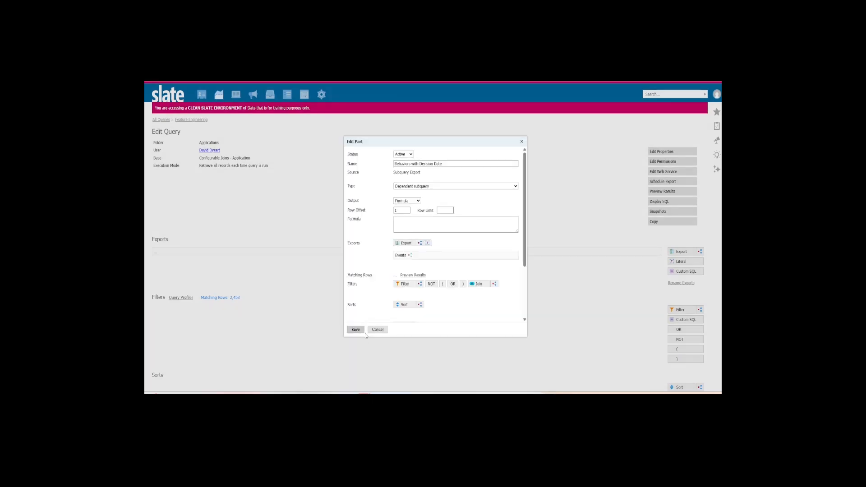
left_click(446, 221)
type("@")
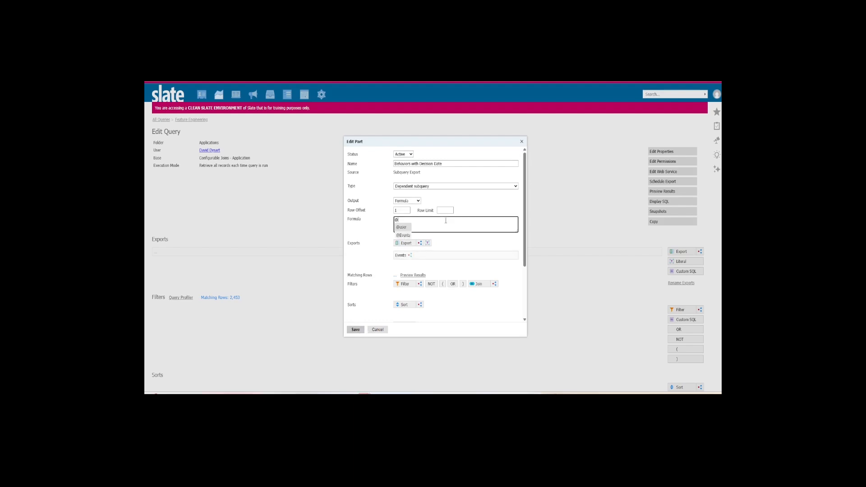
key("Return")
left_click(355, 330)
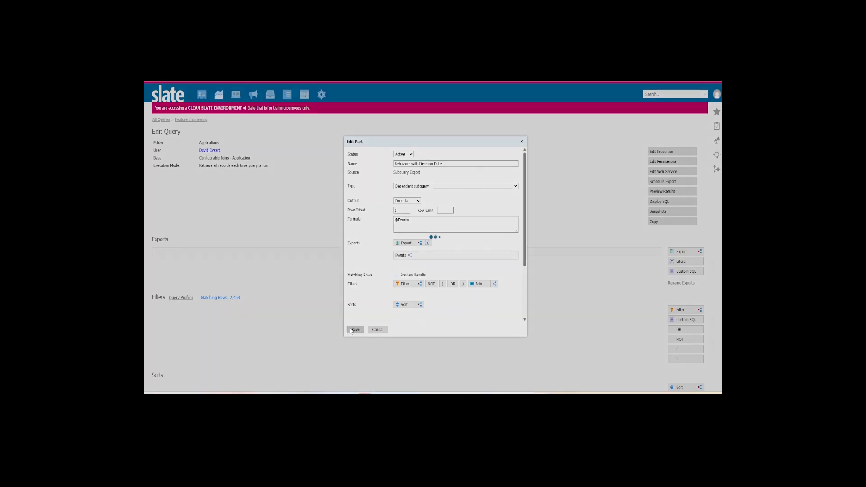